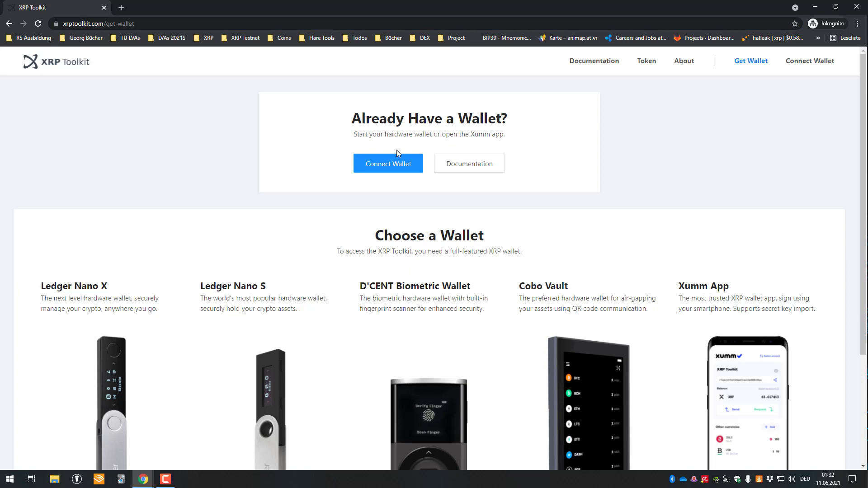
# Connect the wallet with the Xumm App option and start the Xumm login
pyautogui.click(394, 166)
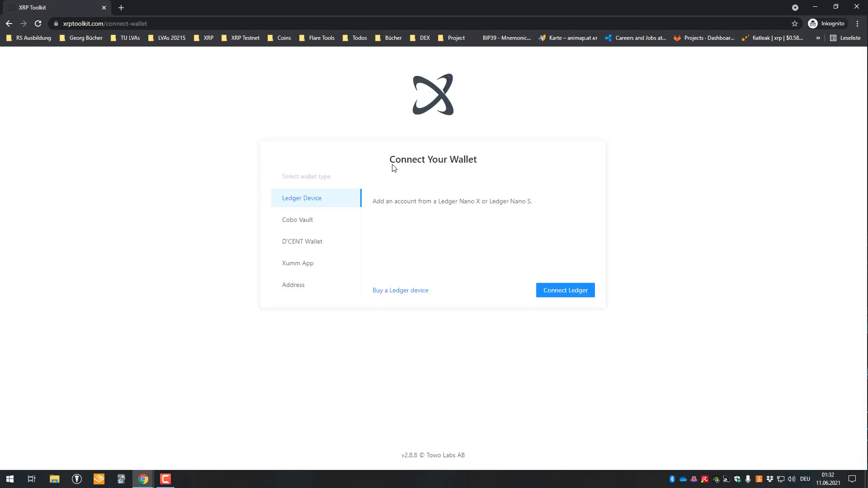
pyautogui.click(323, 266)
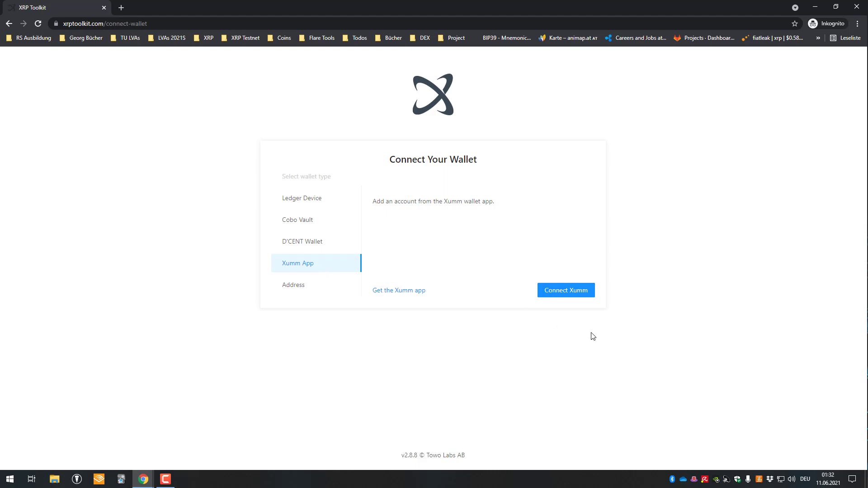
pyautogui.click(566, 294)
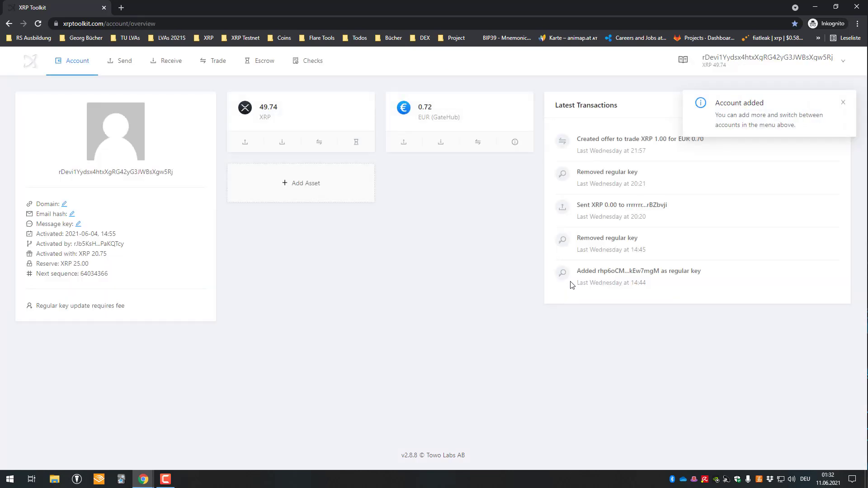
# Open the account Properties and read through the Message Key description
pyautogui.moveTo(72, 60)
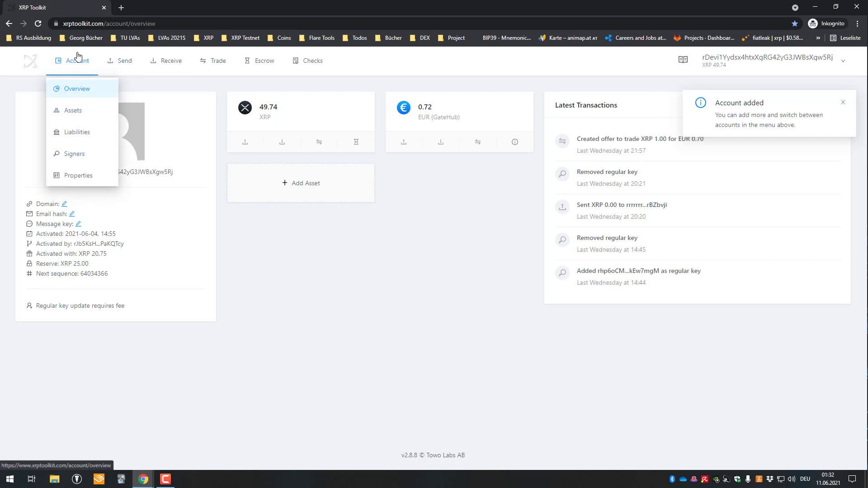
pyautogui.click(78, 177)
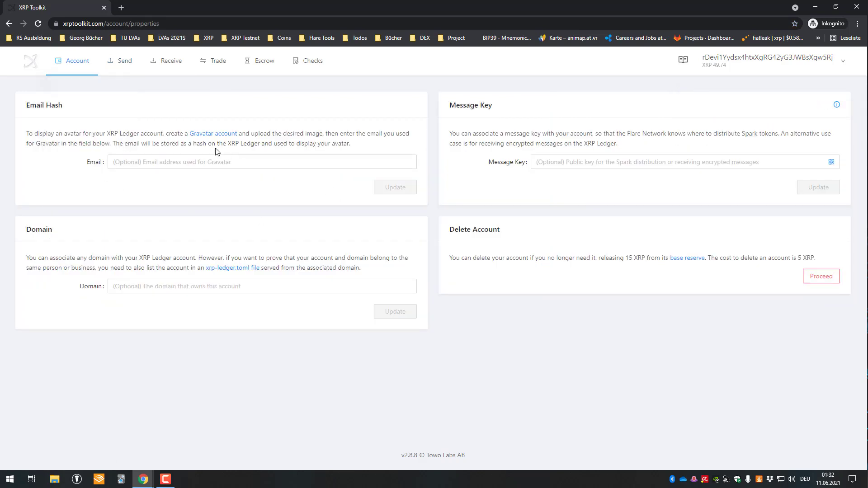
pyautogui.click(610, 160)
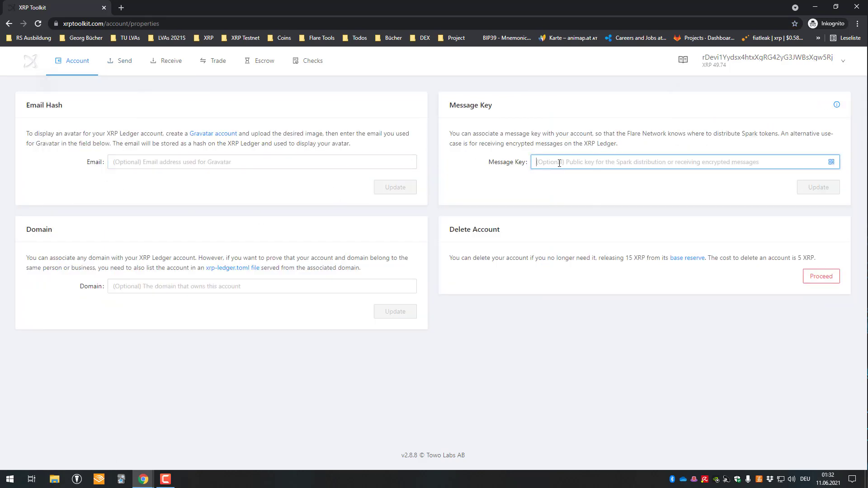
pyautogui.click(450, 106)
pyautogui.moveTo(478, 119); pyautogui.dragTo(633, 162)
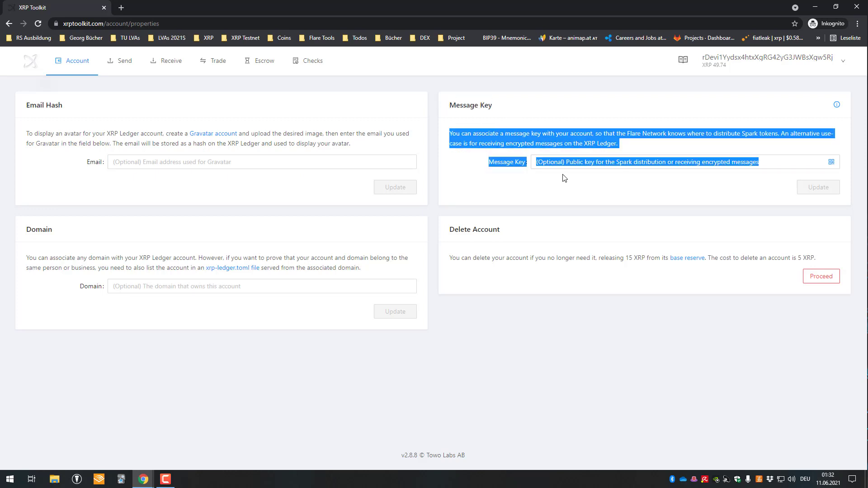
pyautogui.click(616, 162)
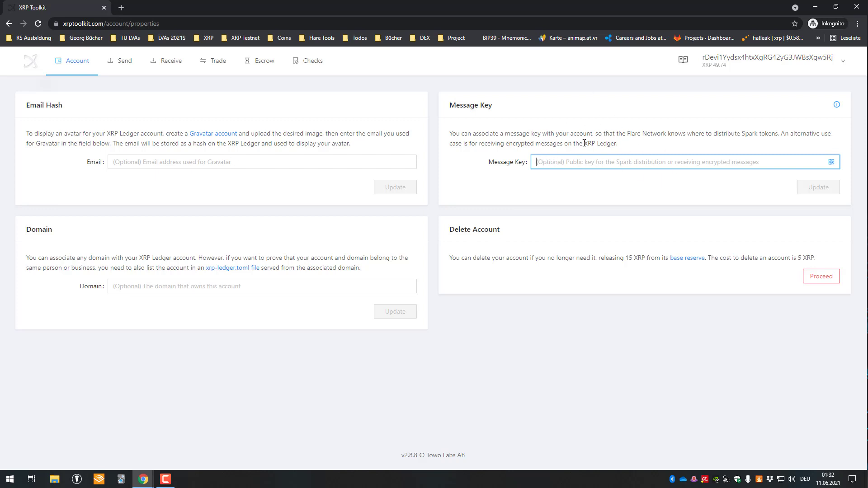
pyautogui.tripleClick(525, 139)
pyautogui.click(827, 483)
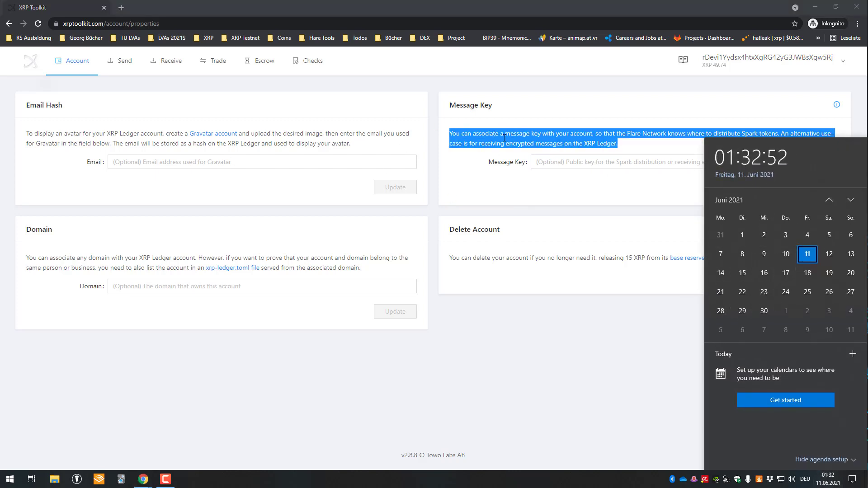
# Review the Gravatar email and Domain panels, including the xrp-ledger.toml note, and open Gravatar
pyautogui.click(113, 161)
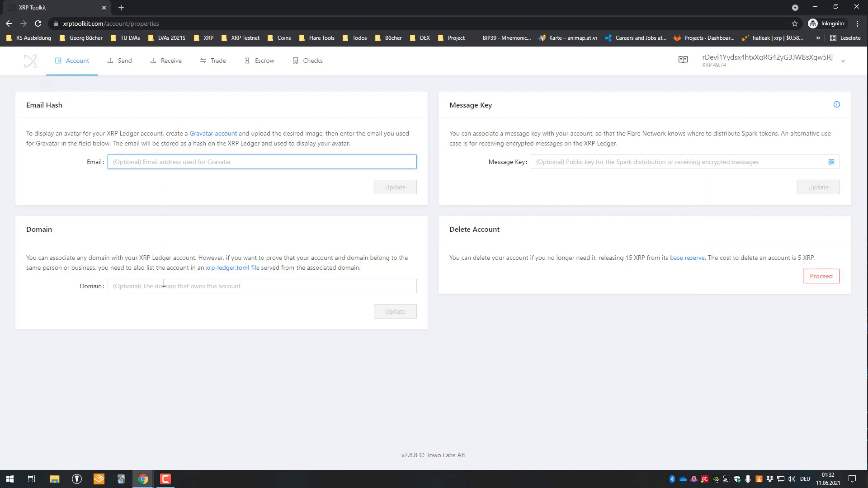
pyautogui.click(163, 285)
pyautogui.click(145, 165)
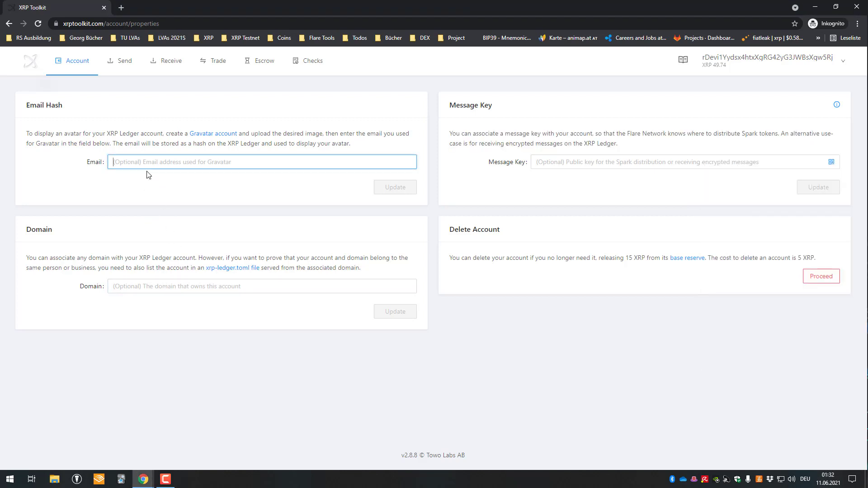
pyautogui.click(135, 285)
pyautogui.moveTo(367, 265); pyautogui.dragTo(347, 263)
pyautogui.click(344, 264)
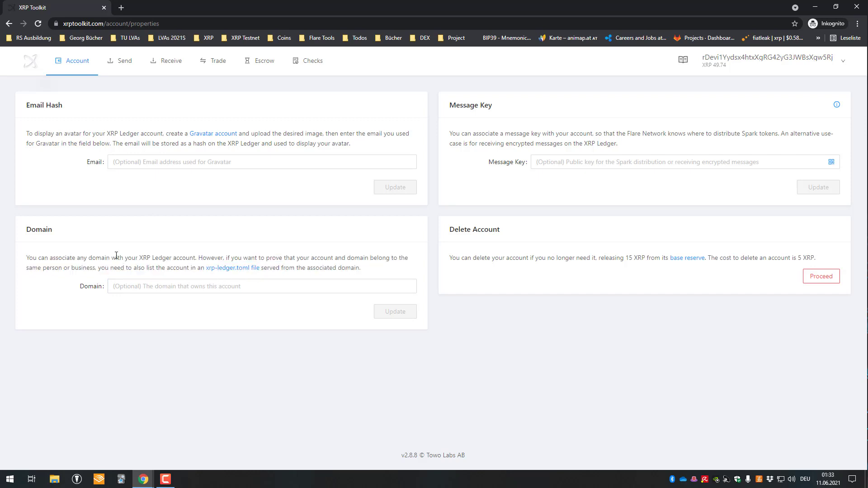
pyautogui.moveTo(116, 255); pyautogui.dragTo(219, 258)
pyautogui.click(236, 257)
pyautogui.moveTo(89, 268); pyautogui.dragTo(253, 273)
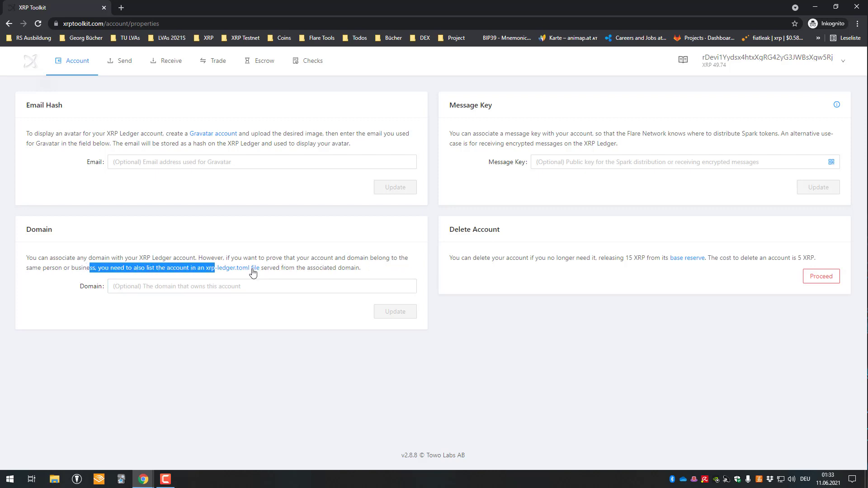
pyautogui.click(118, 293)
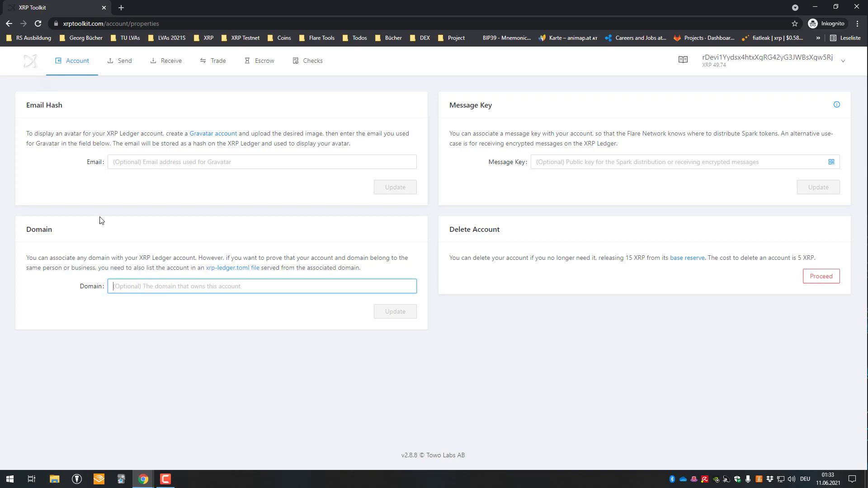
pyautogui.click(153, 158)
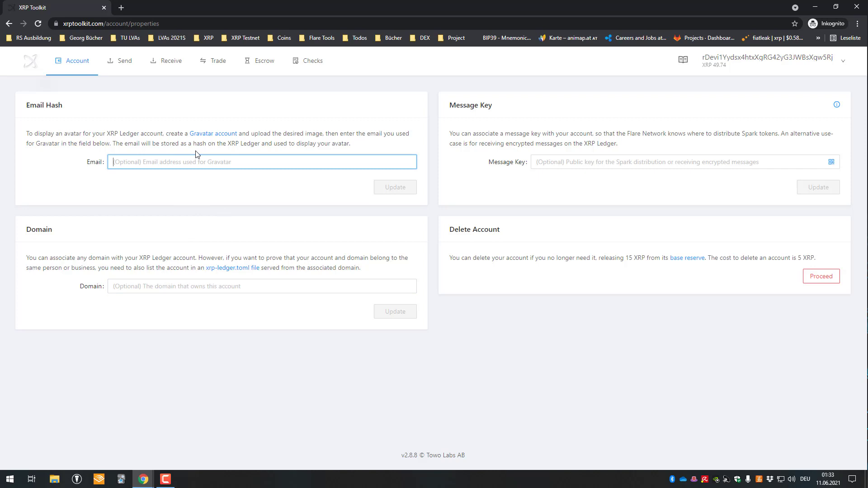
pyautogui.click(218, 135)
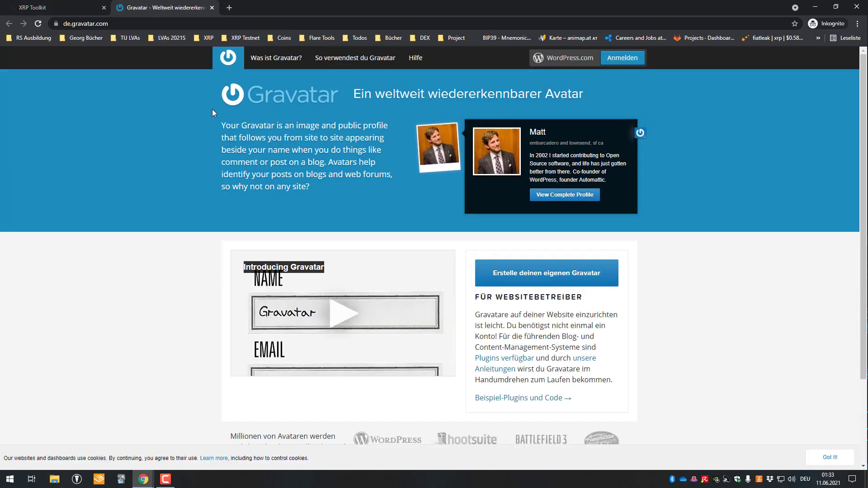
# Start a WordPress.com sign-up from Gravatar and copy a temporary address from 10 Minuten Mail
pyautogui.click(622, 58)
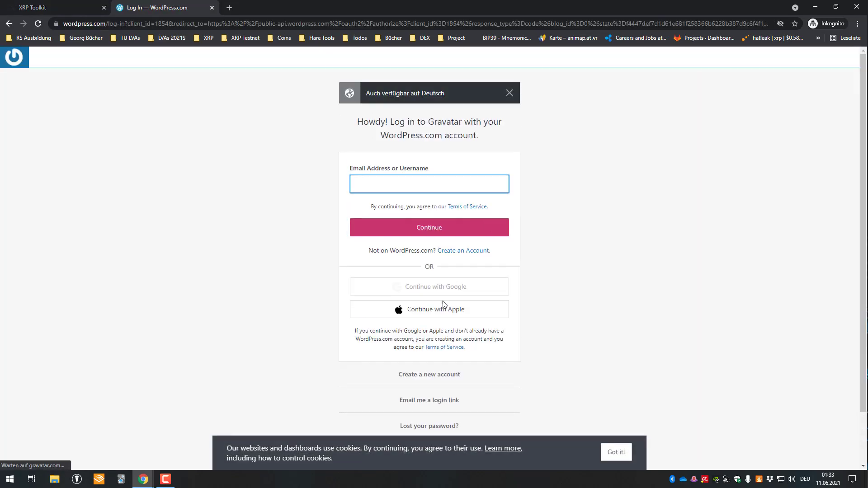
pyautogui.click(451, 374)
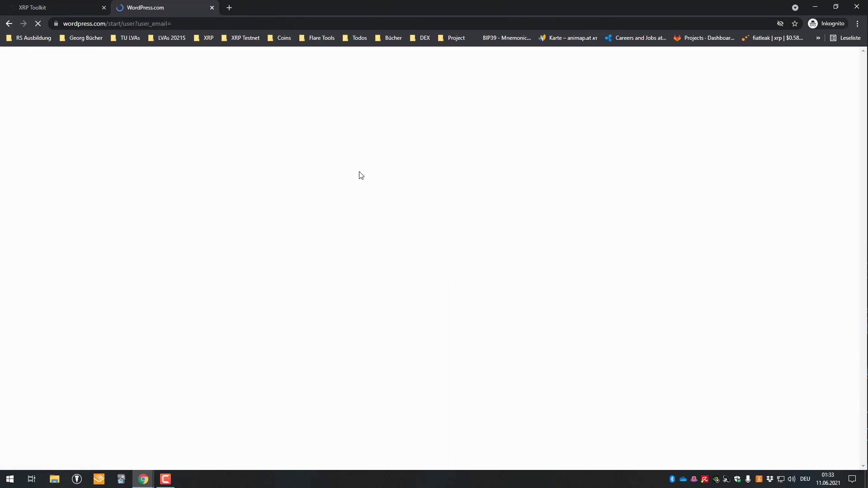
pyautogui.hotkey('ctrl', 't')
pyautogui.write('10 minute mai')
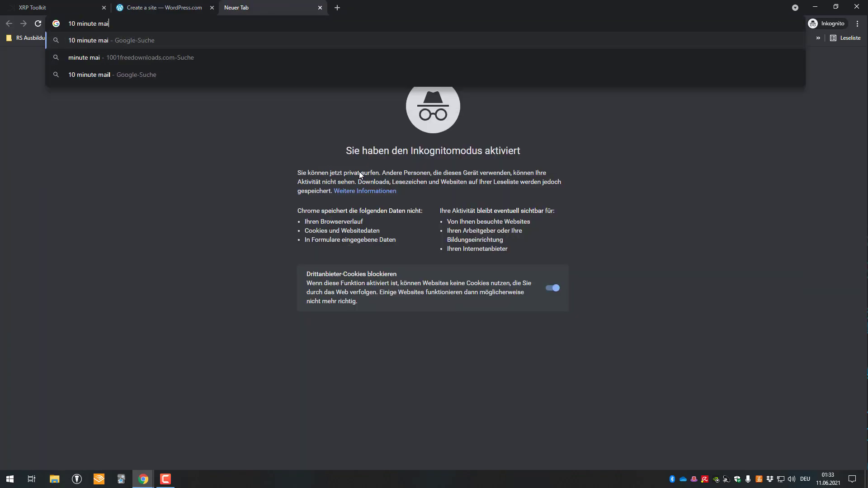
pyautogui.write('l')
pyautogui.press('Return')
pyautogui.click(450, 414)
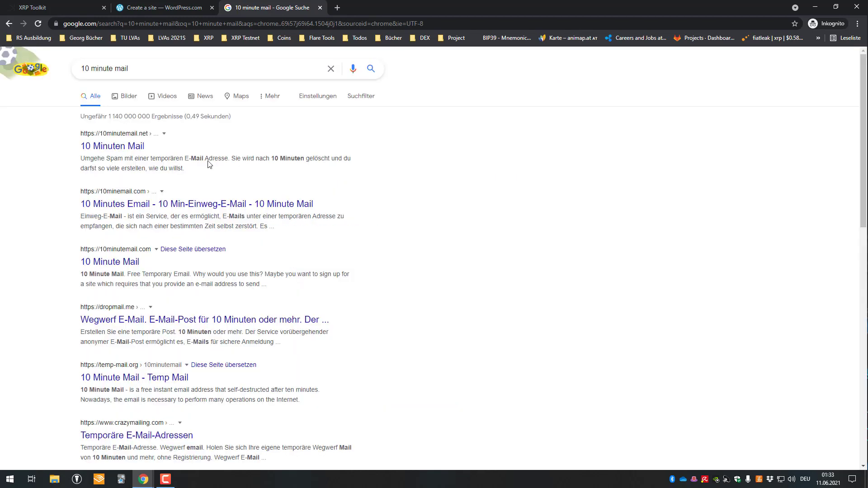
pyautogui.click(99, 146)
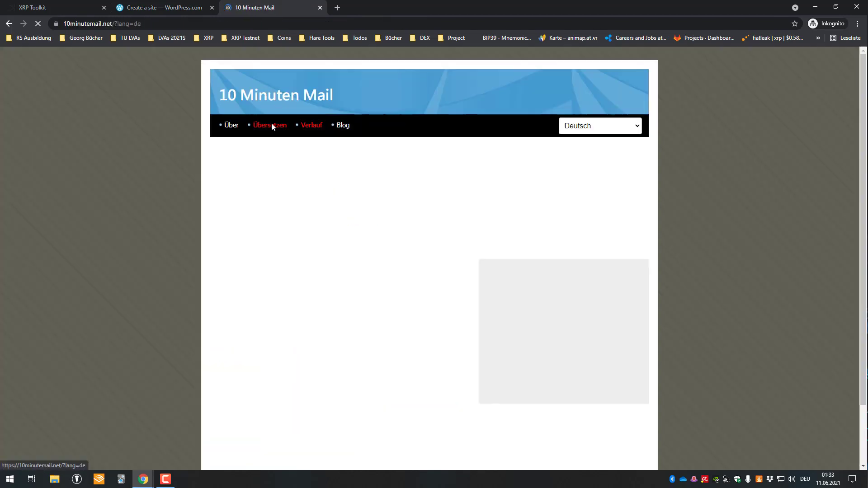
pyautogui.hotkey('ctrl', 'c')
pyautogui.hotkey('ctrl', 'shift', 'Tab')
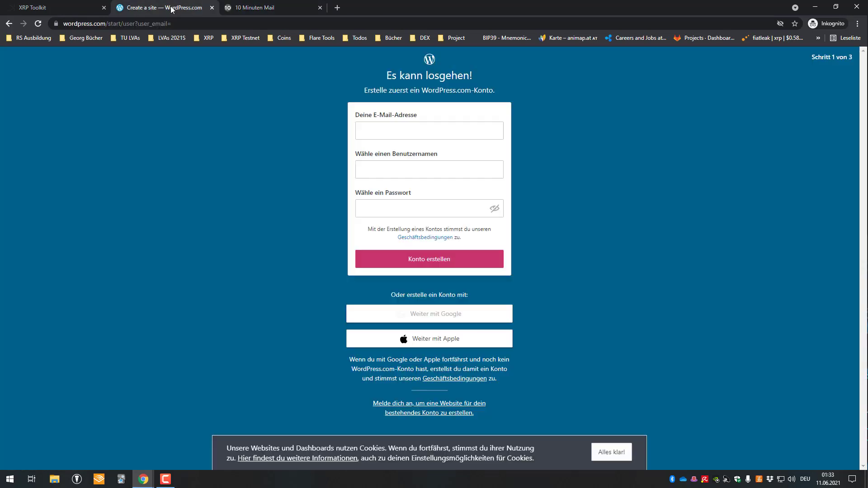
# Fill the sign-up form with the temporary e-mail, a username and a password, and submit
pyautogui.click(459, 131)
pyautogui.hotkey('ctrl', 'v')
pyautogui.click(418, 169)
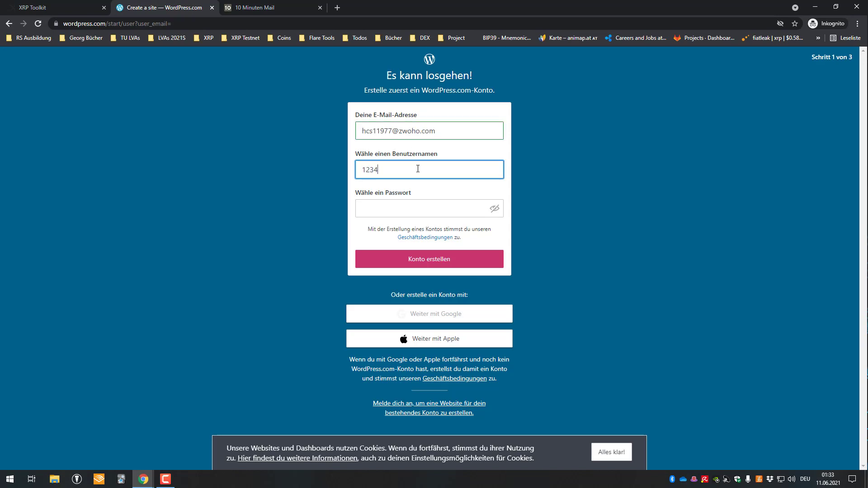
pyautogui.hotkey('ctrl', 'a')
pyautogui.press('BackSpace')
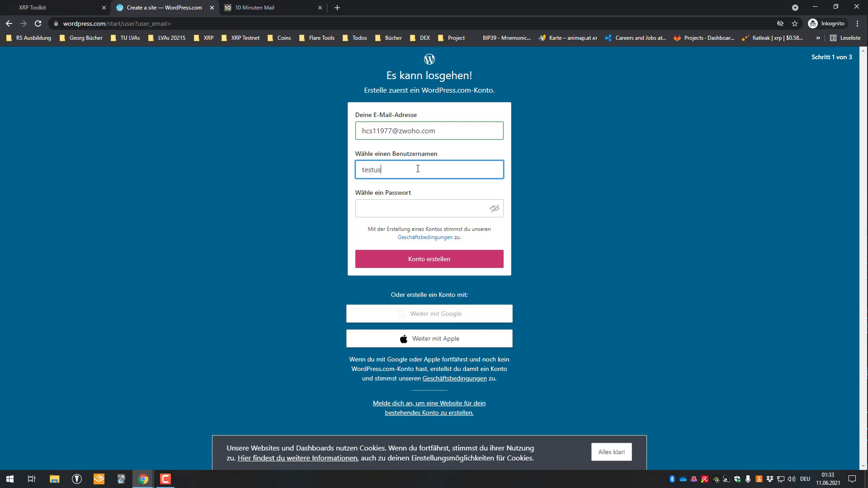
pyautogui.write('testusername')
pyautogui.hotkey('ctrl', 'a')
pyautogui.write('x')
pyautogui.press('Tab')
pyautogui.write('123')
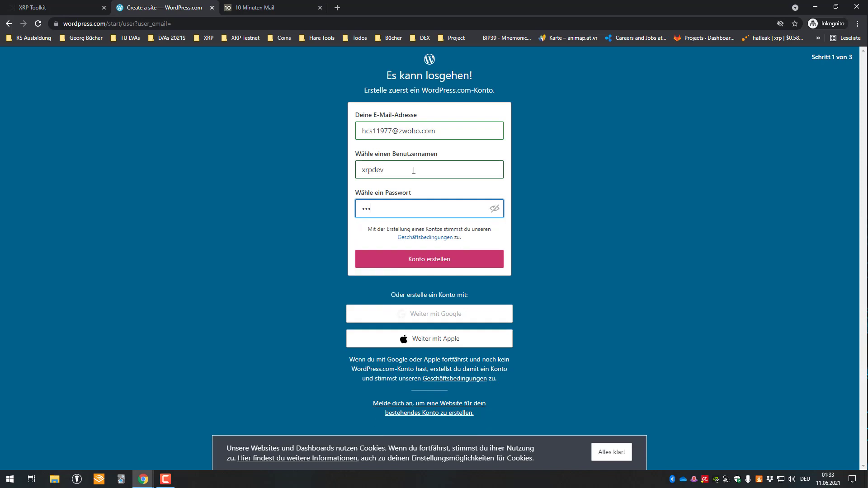
pyautogui.press('Return')
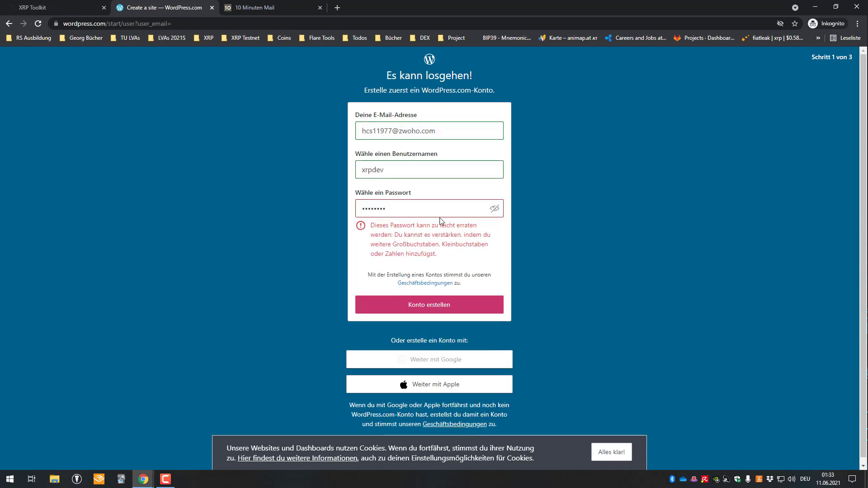
# Replace the weak password with a stronger one and create the WordPress.com account
pyautogui.moveTo(430, 206); pyautogui.dragTo(231, 167)
pyautogui.write('••')
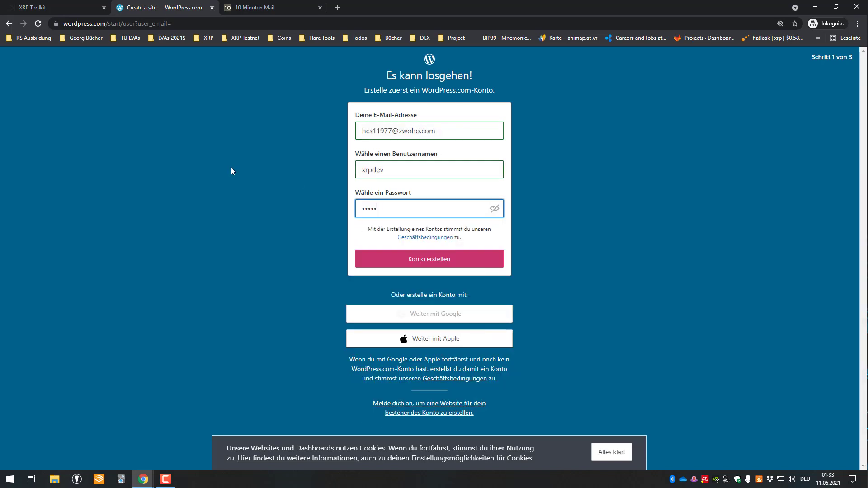
pyautogui.write('•••')
pyautogui.click(417, 262)
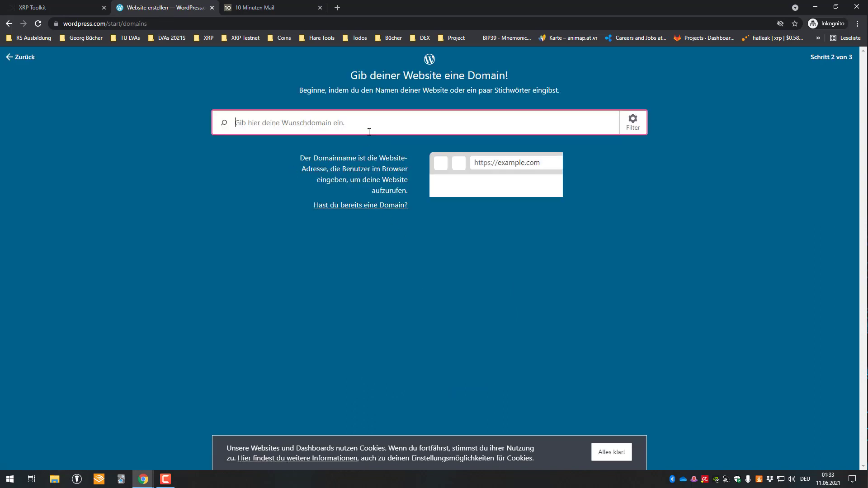
# Leave the site setup, close the WordPress tab and return to XRP Toolkit
pyautogui.click(690, 118)
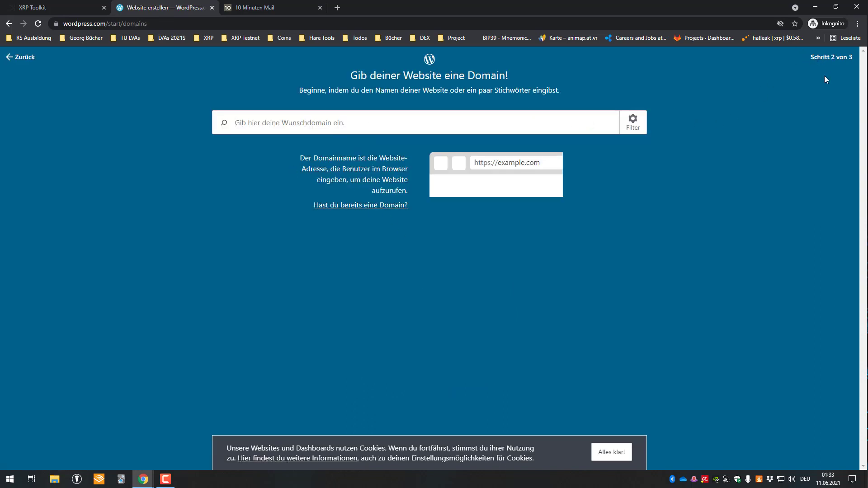
pyautogui.click(487, 113)
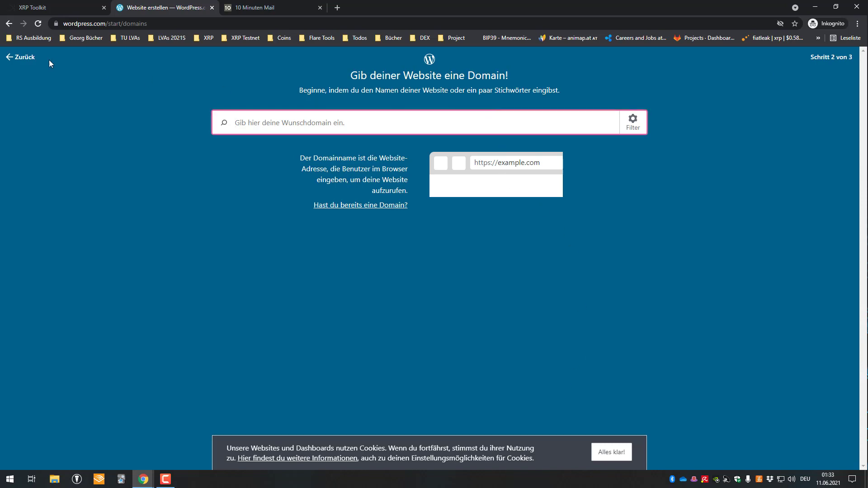
pyautogui.click(28, 58)
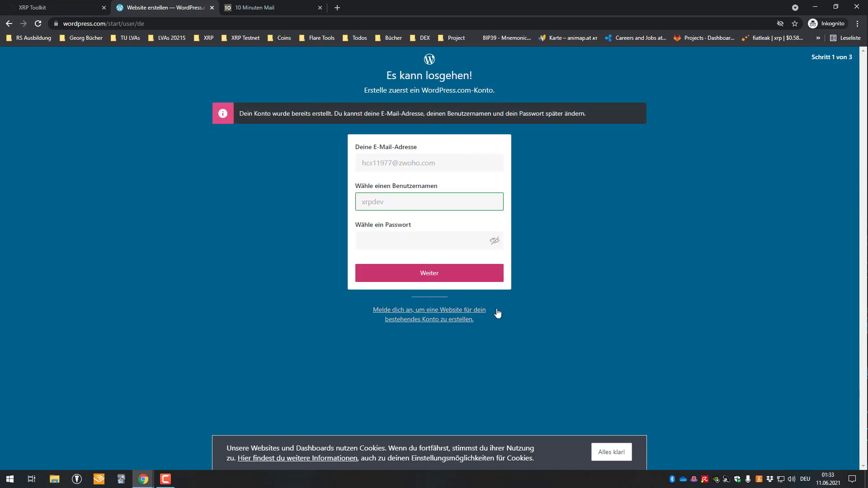
pyautogui.click(212, 7)
pyautogui.click(54, 7)
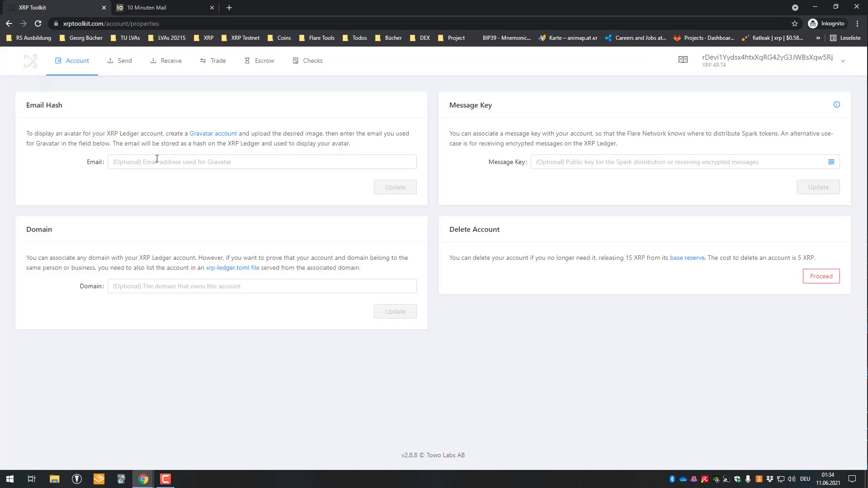
# Open Gravatar from the Email Hash card, then switch to the 10 Minuten Mail inbox
pyautogui.click(230, 137)
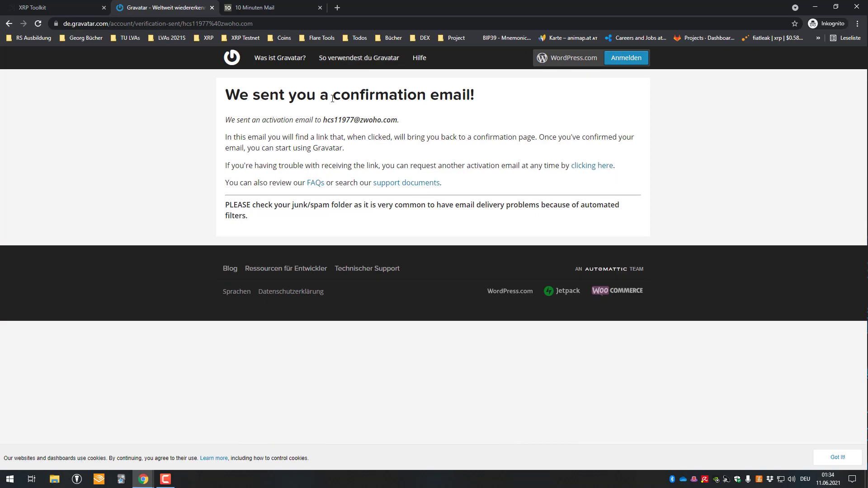
pyautogui.click(253, 8)
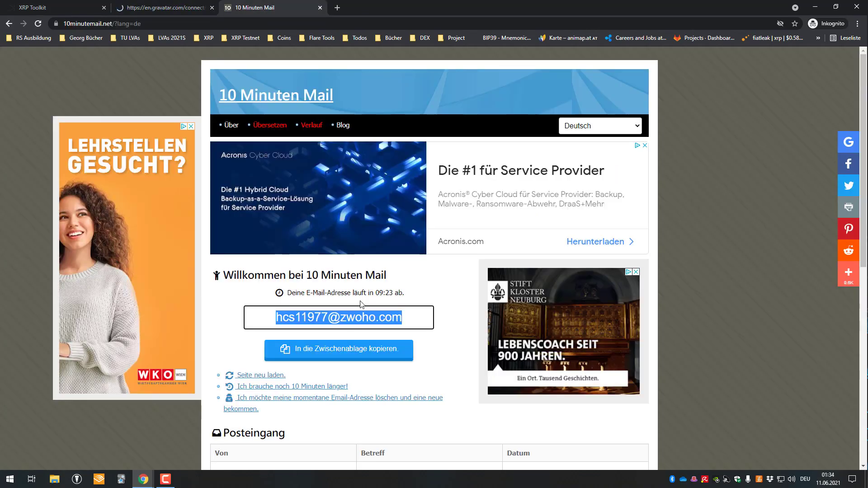
pyautogui.scroll(-2, 373, 348)
pyautogui.click(420, 384)
pyautogui.scroll(-3, 432, 380)
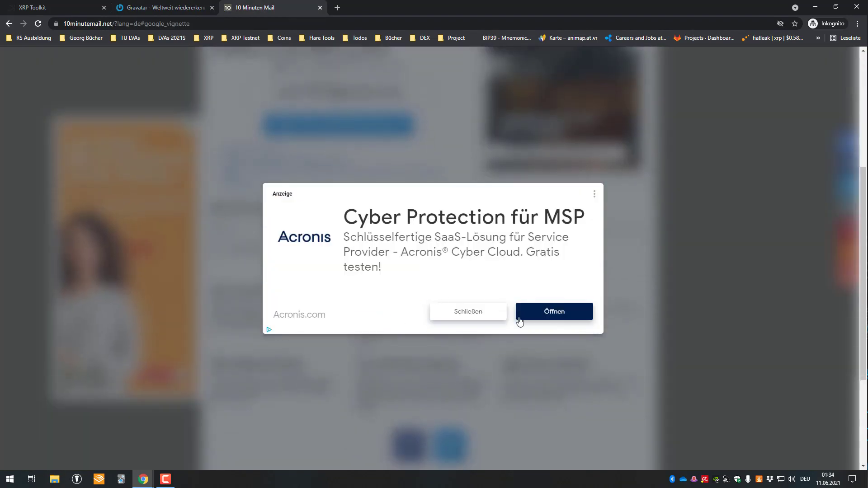
pyautogui.click(492, 313)
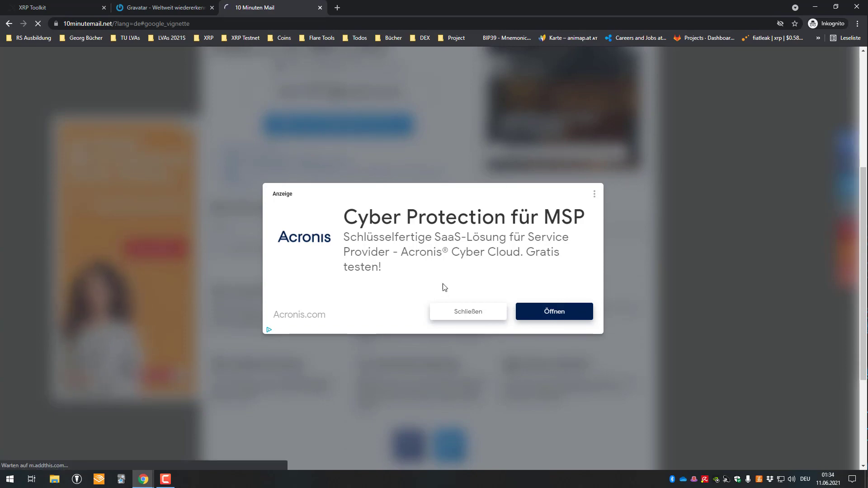
pyautogui.scroll(-8, 380, 281)
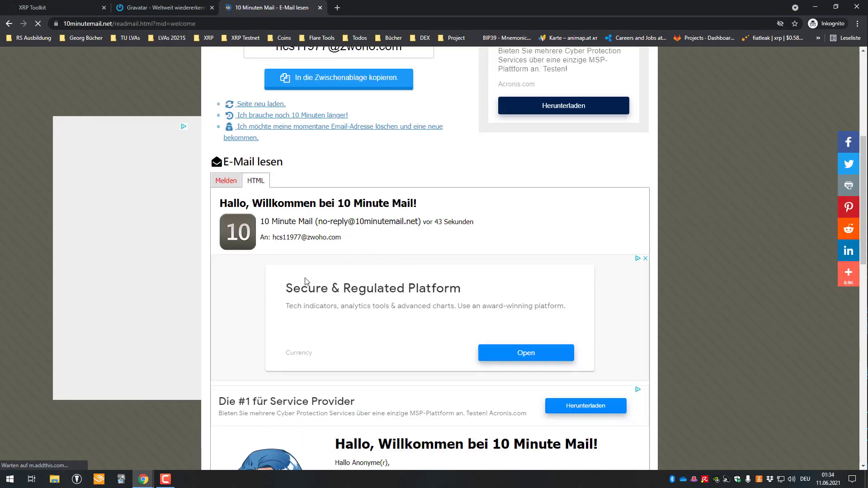
pyautogui.scroll(-4, 406, 258)
pyautogui.scroll(8, 246, 233)
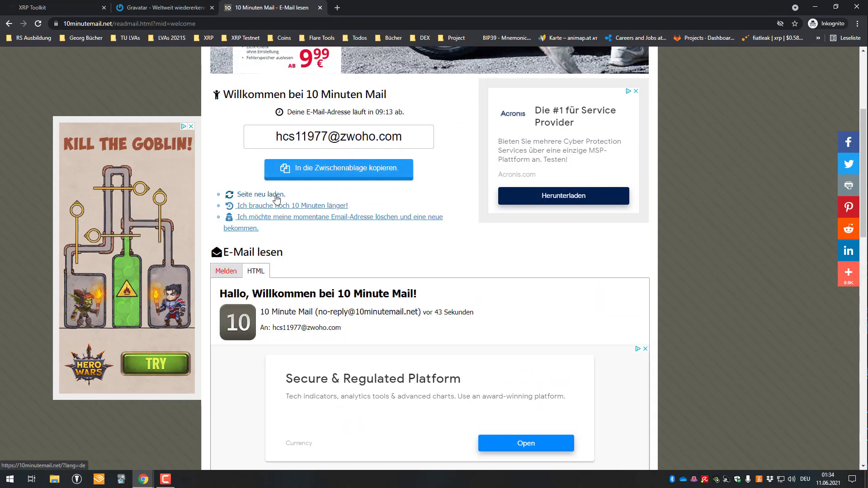
pyautogui.scroll(-7, 322, 227)
pyautogui.scroll(-8, 322, 227)
pyautogui.scroll(5, 307, 294)
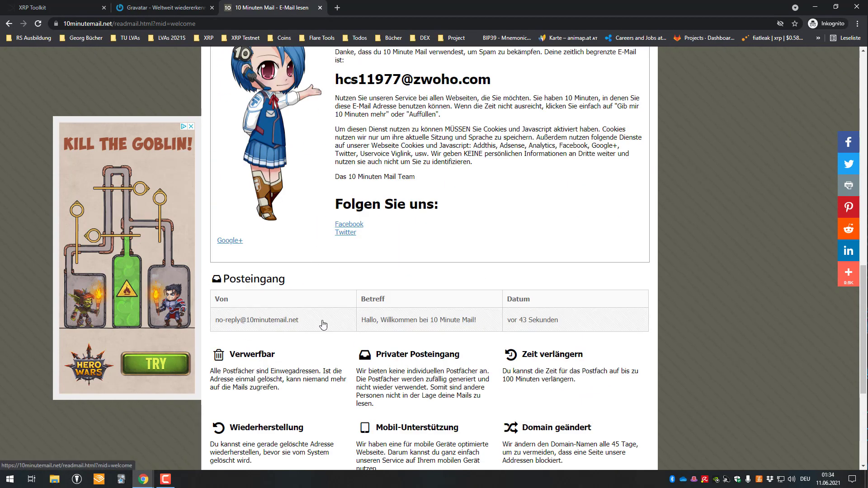
pyautogui.click(348, 316)
pyautogui.scroll(-6, 355, 231)
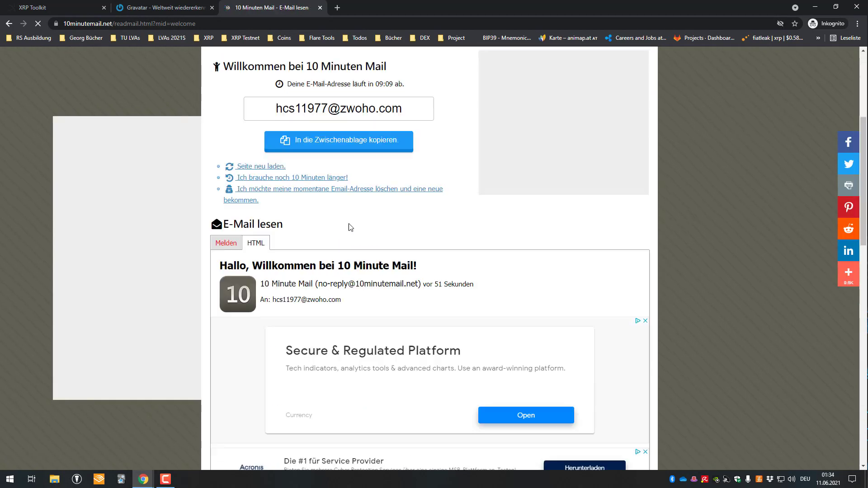
pyautogui.scroll(4, 353, 227)
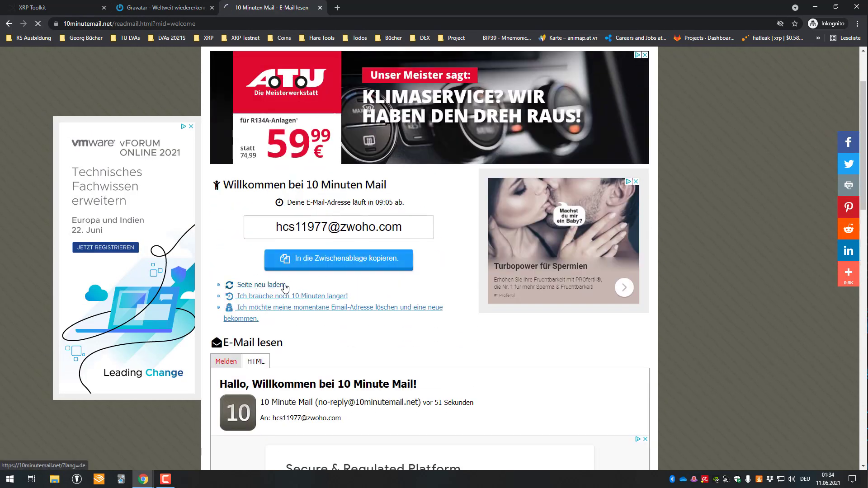
pyautogui.click(280, 285)
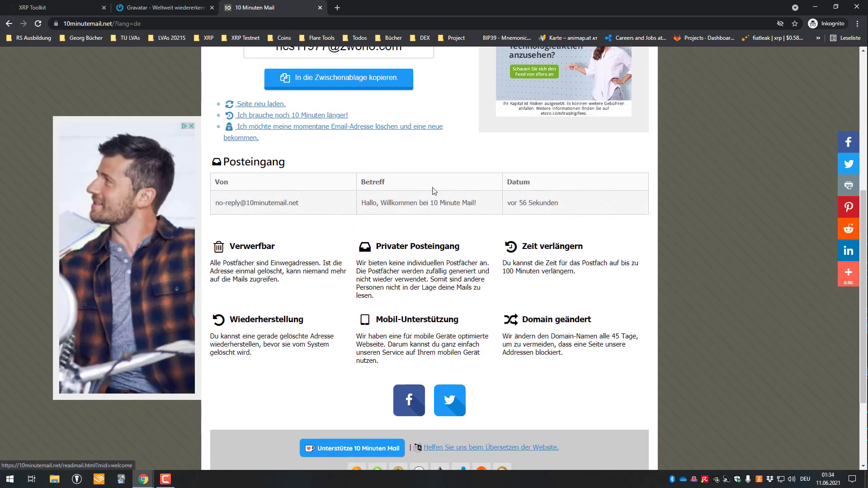
pyautogui.click(123, 3)
pyautogui.moveTo(246, 120); pyautogui.dragTo(371, 120)
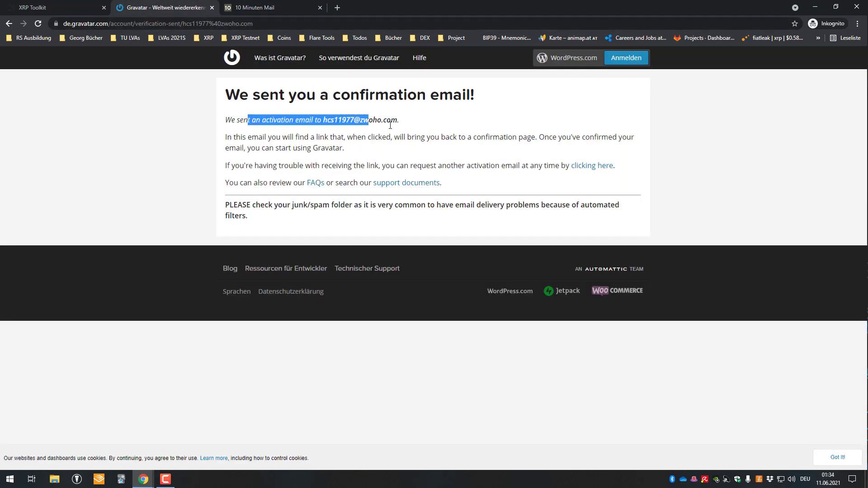
pyautogui.moveTo(281, 137); pyautogui.dragTo(441, 137)
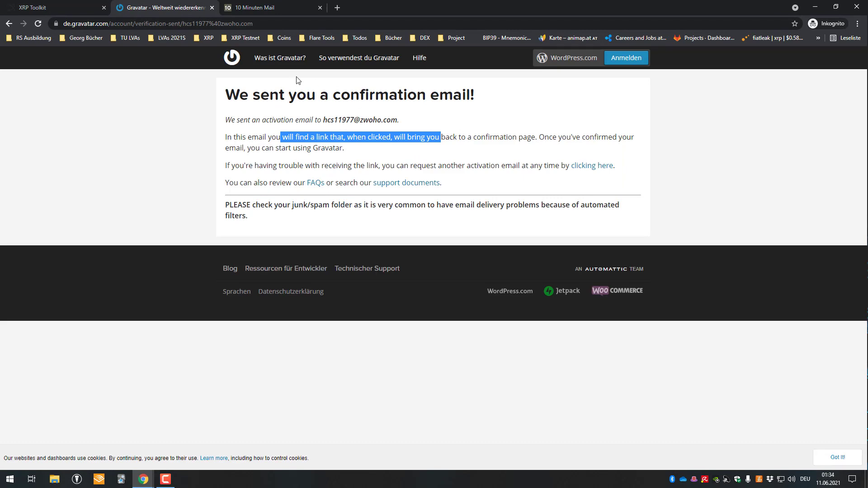
pyautogui.click(271, 8)
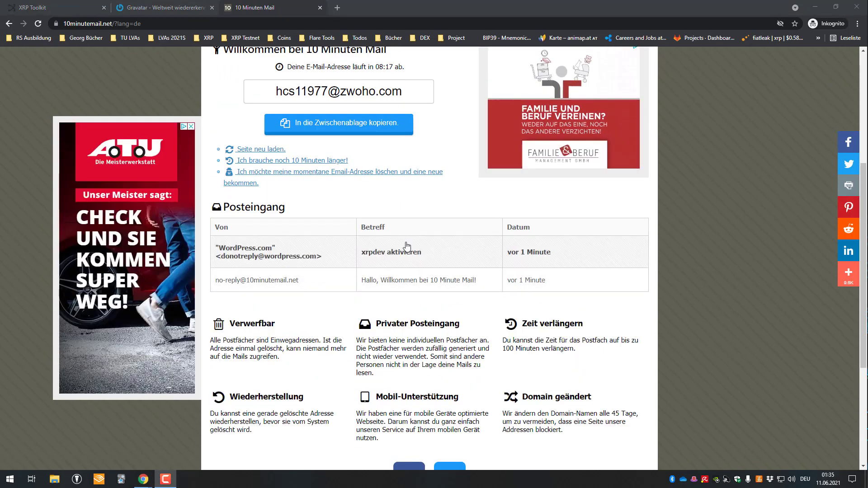
# Open the 'xrpdev aktivieren' mail and confirm the e-mail address with its confirmation link
pyautogui.click(440, 261)
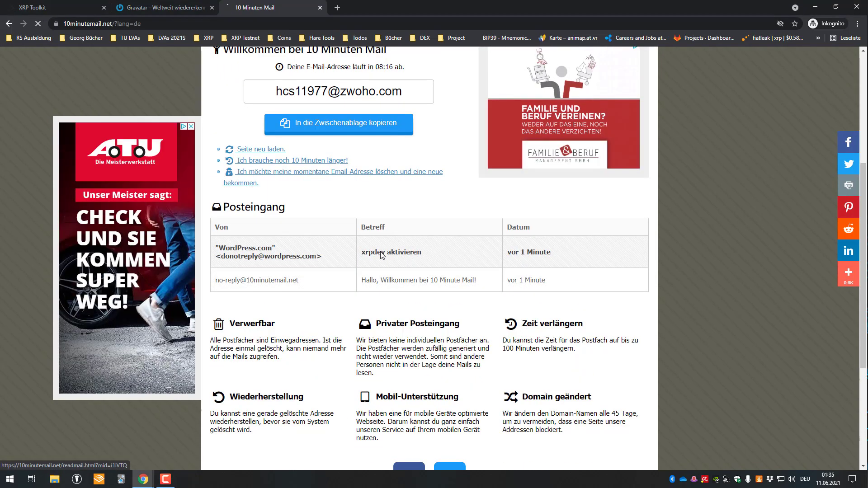
pyautogui.scroll(-6, 333, 252)
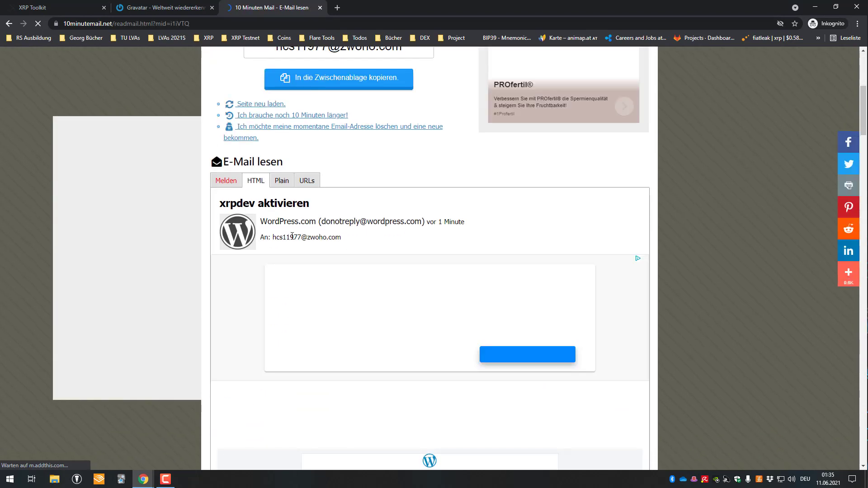
pyautogui.scroll(-2, 497, 276)
pyautogui.scroll(-4, 497, 280)
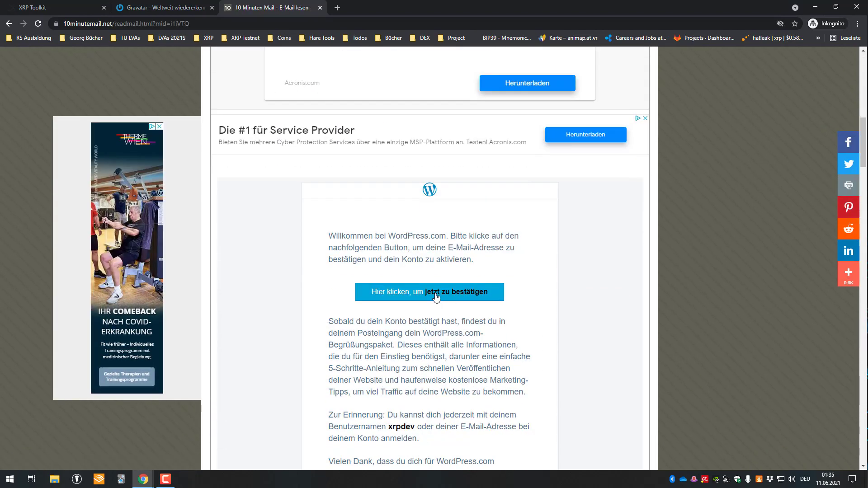
pyautogui.click(437, 296)
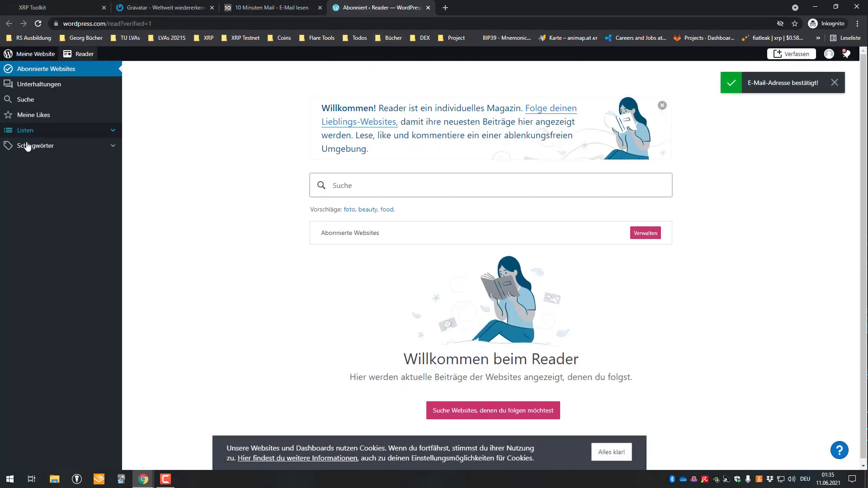
# Open the WordPress.com profile page
pyautogui.click(829, 55)
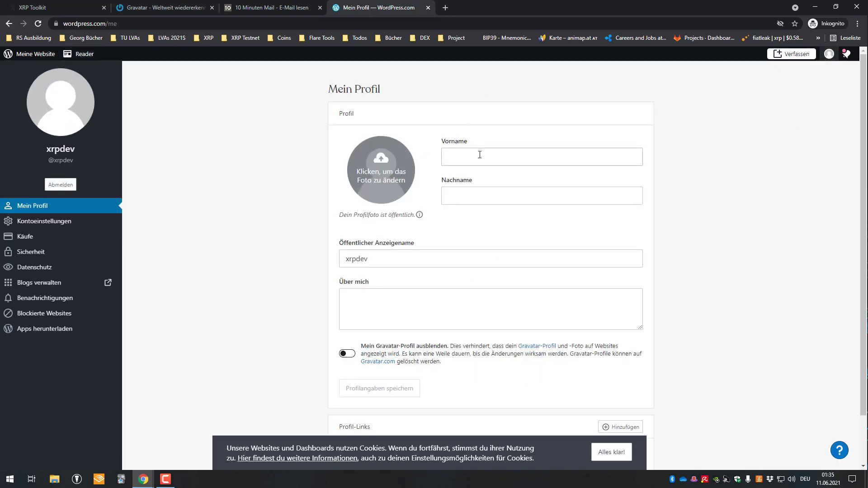
pyautogui.click(445, 7)
pyautogui.hotkey('ctrl', 'w')
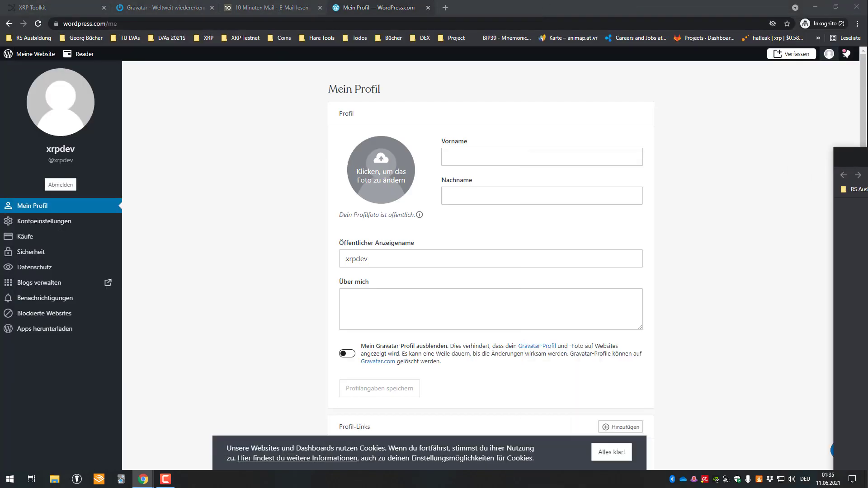
# Drop the XRP logo onto the profile photo, crop and apply it, then return to XRP Toolkit
pyautogui.moveTo(729, 167); pyautogui.dragTo(381, 167)
pyautogui.moveTo(476, 252); pyautogui.dragTo(444, 199)
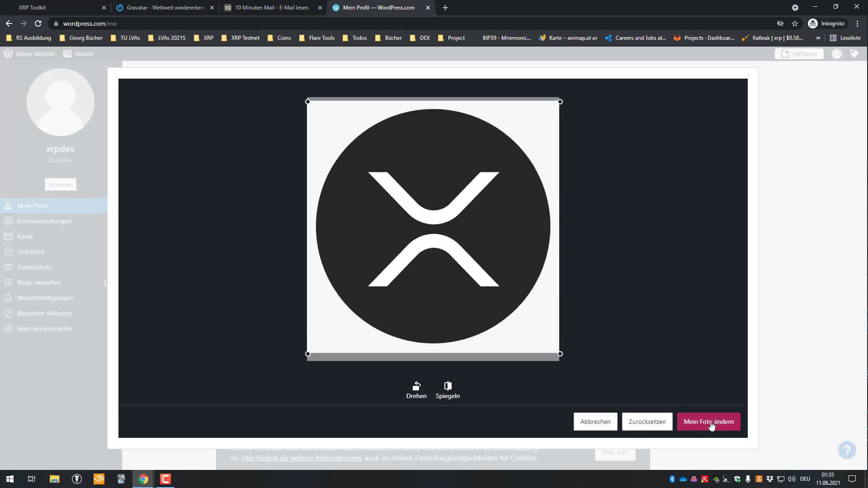
pyautogui.click(709, 422)
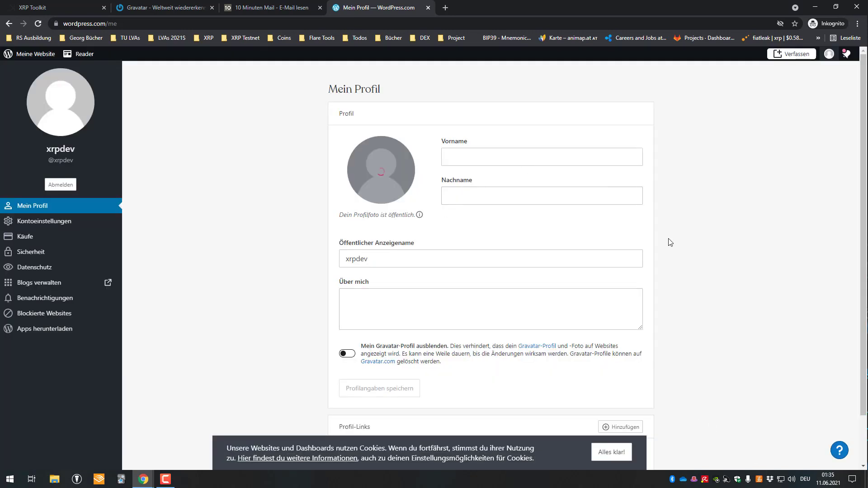
pyautogui.click(834, 89)
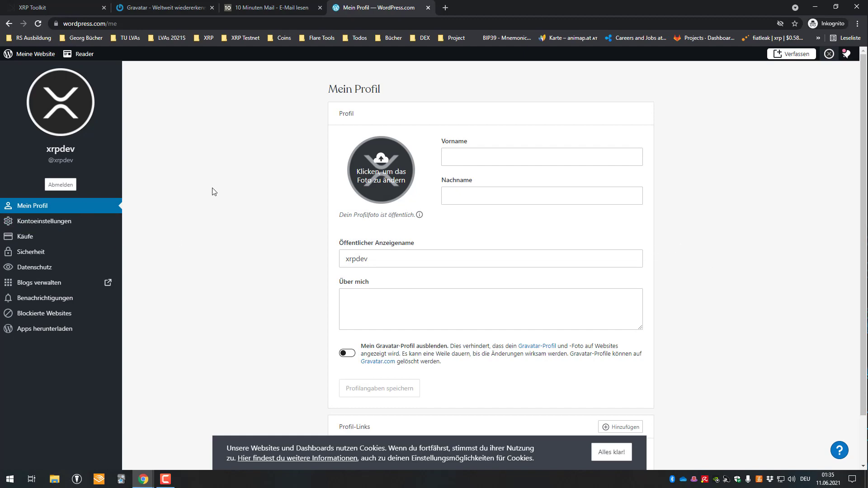
pyautogui.hotkey('ctrl', 'w')
pyautogui.click(73, 5)
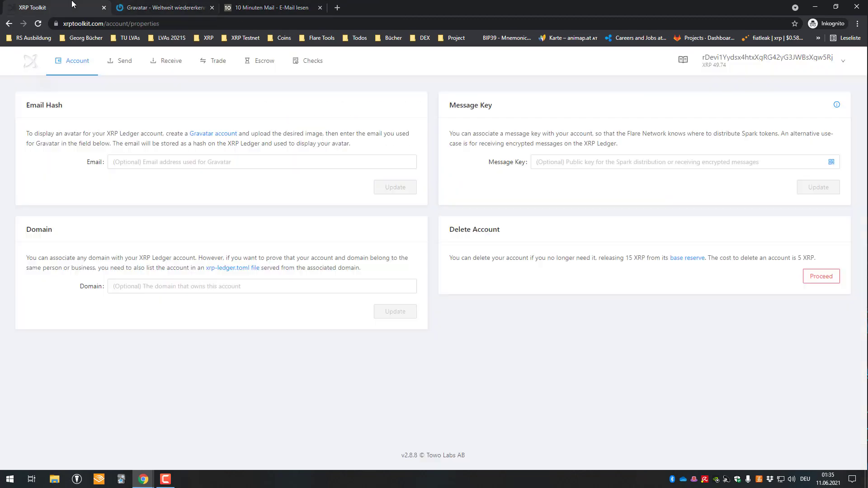
# Paste the Gravatar e-mail into the Email field, submit the hash, and view Account > Overview
pyautogui.click(158, 161)
pyautogui.hotkey('ctrl', 'v')
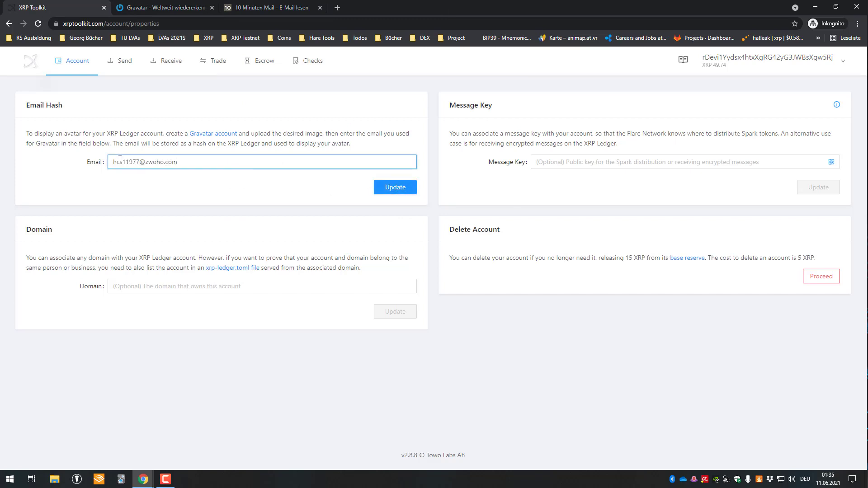
pyautogui.tripleClick(120, 159)
pyautogui.click(397, 187)
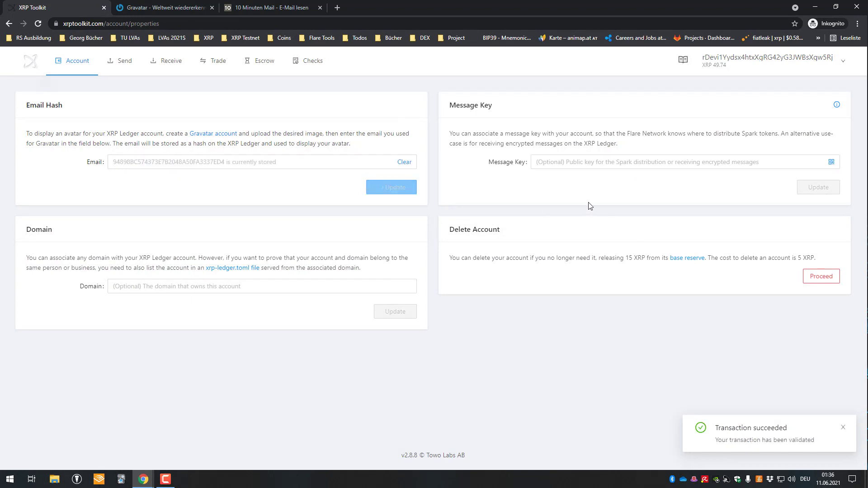
pyautogui.moveTo(71, 66)
pyautogui.click(76, 89)
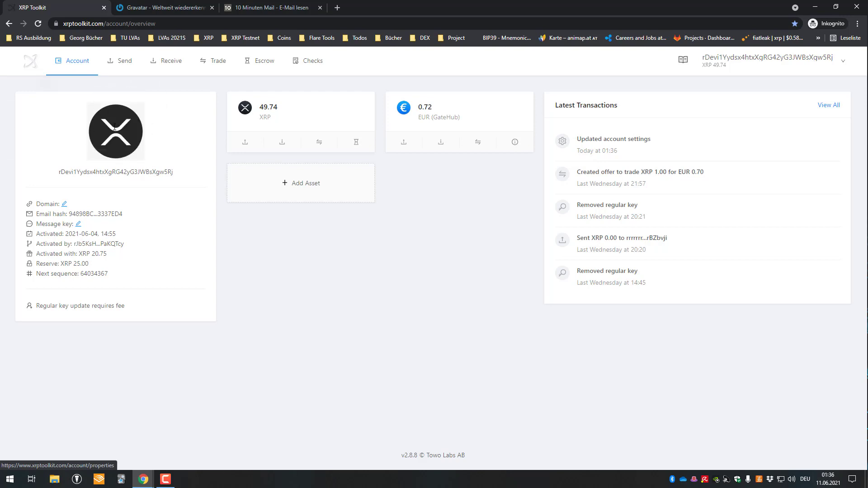
# Copy the account address and search for it on bithomp.com
pyautogui.doubleClick(156, 172)
pyautogui.hotkey('ctrl', 'c')
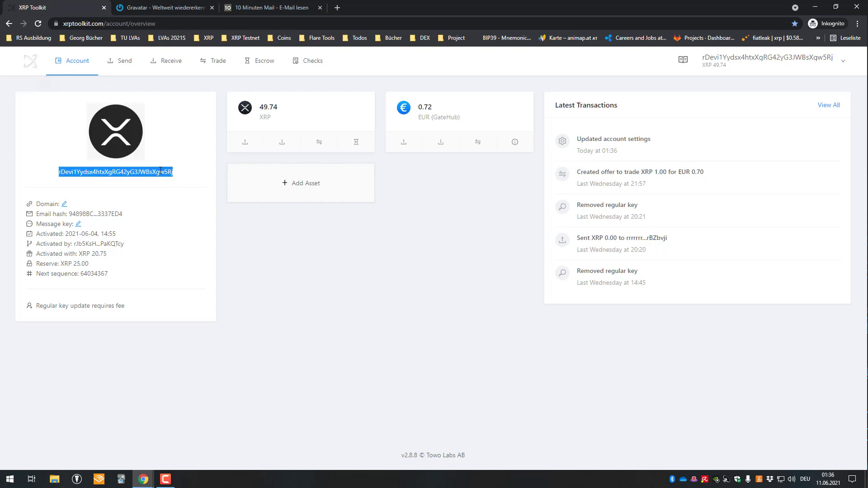
pyautogui.hotkey('ctrl', 't')
pyautogui.write('bithomp.com')
pyautogui.press('Return')
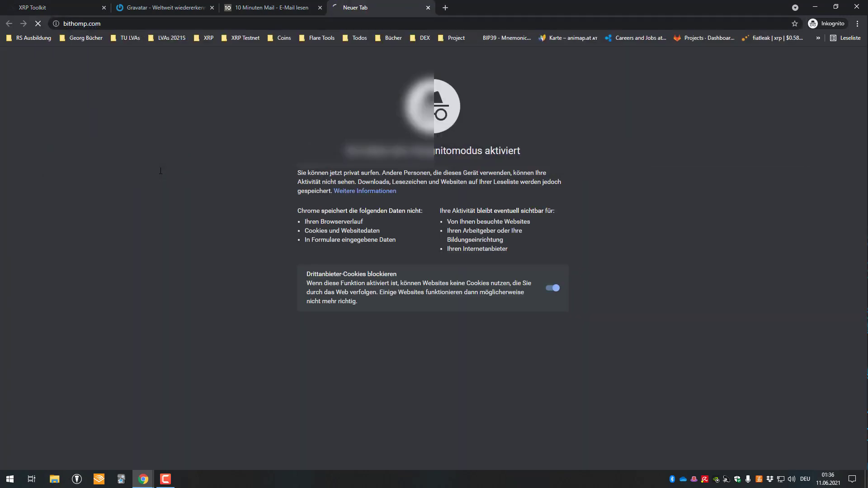
pyautogui.click(407, 137)
pyautogui.hotkey('ctrl', 'v')
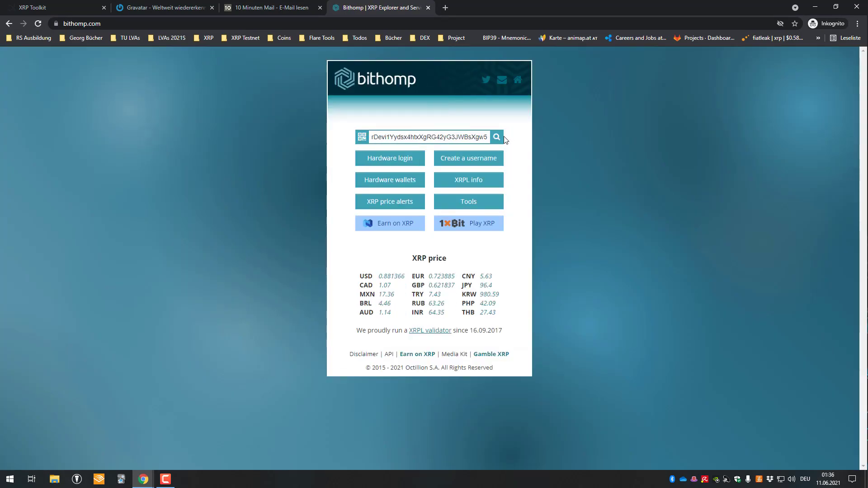
pyautogui.click(503, 137)
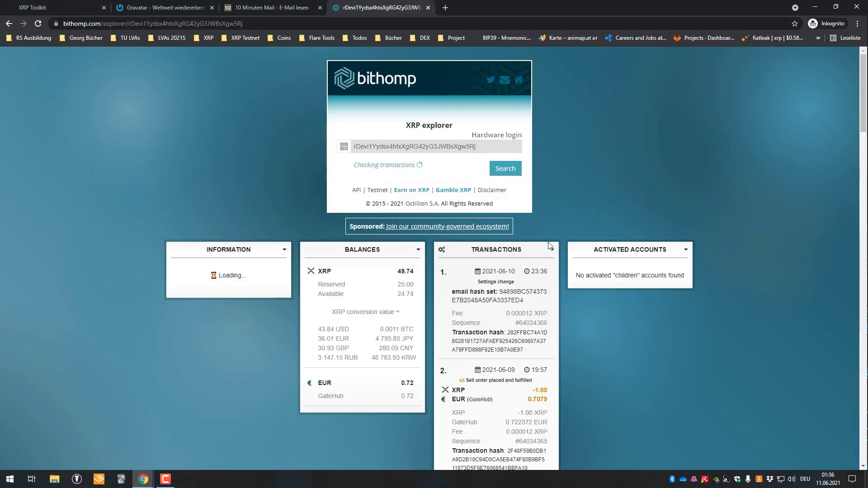
pyautogui.scroll(-2, 498, 229)
pyautogui.scroll(2, 499, 228)
pyautogui.scroll(-2, 235, 264)
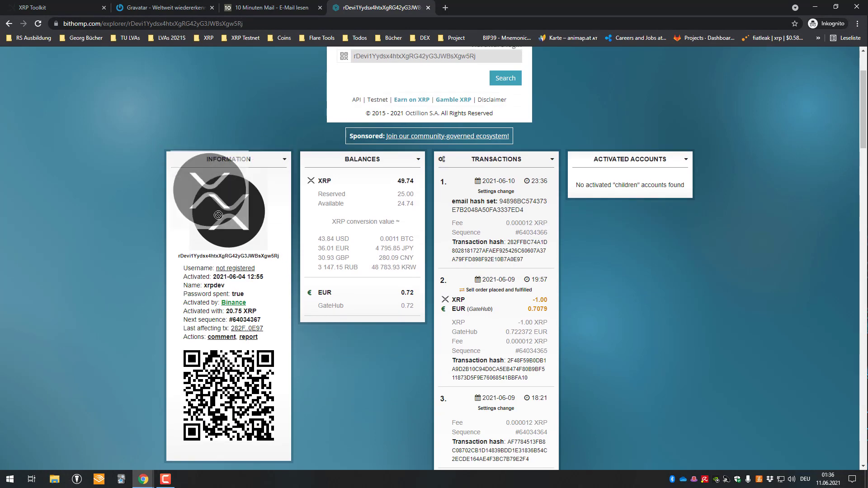
pyautogui.moveTo(218, 215); pyautogui.dragTo(329, 244)
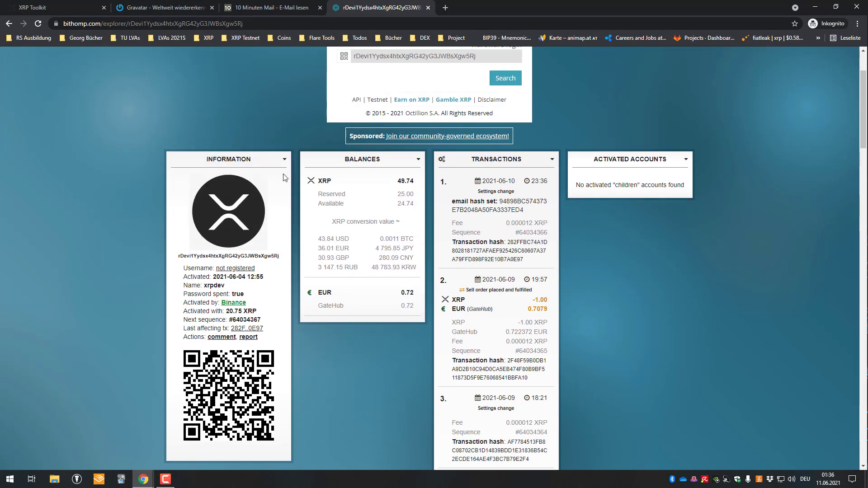
pyautogui.scroll(-2, 235, 104)
pyautogui.scroll(2, 218, 139)
pyautogui.scroll(2, 231, 177)
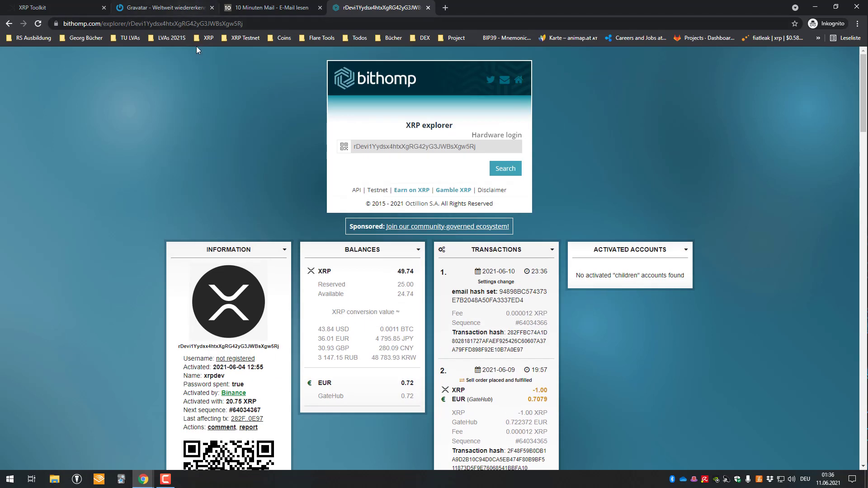
pyautogui.click(64, 6)
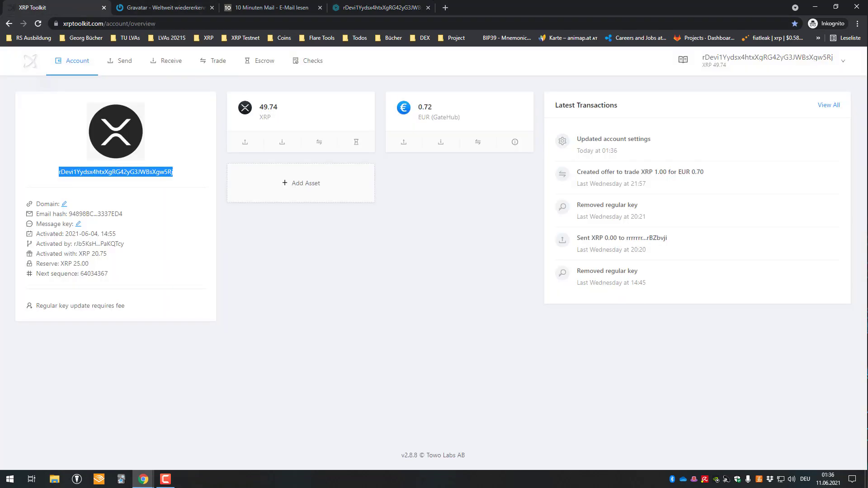
# Move a new tab into its own window and compare the Gravatar confirmation with XRP Toolkit
pyautogui.click(447, 9)
pyautogui.moveTo(465, 9); pyautogui.dragTo(867, 18)
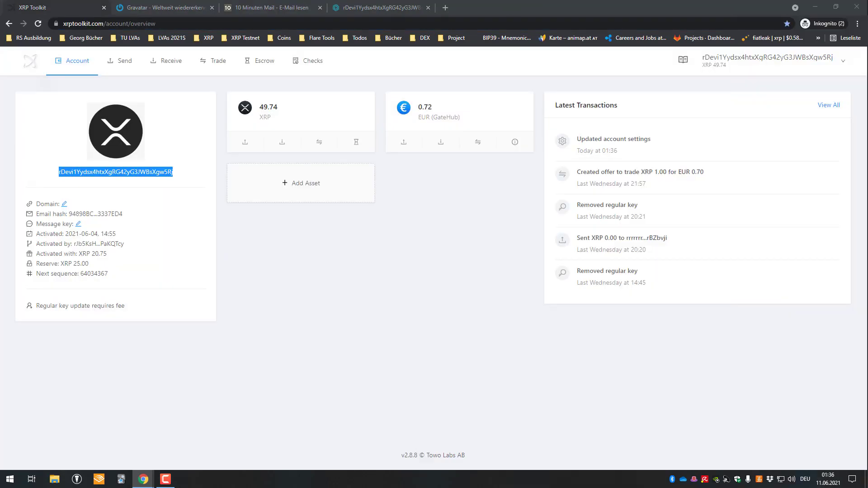
pyautogui.doubleClick(139, 172)
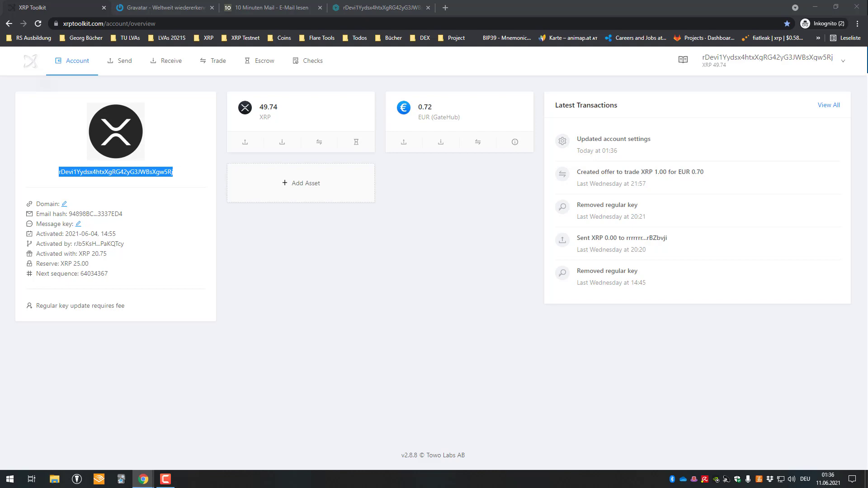
pyautogui.moveTo(867, 6); pyautogui.dragTo(327, 6)
pyautogui.scroll(-2, 606, 121)
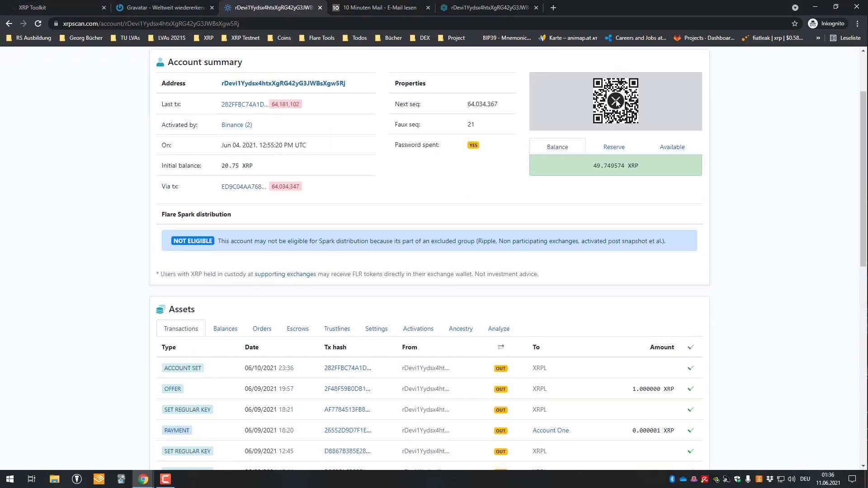
pyautogui.click(170, 3)
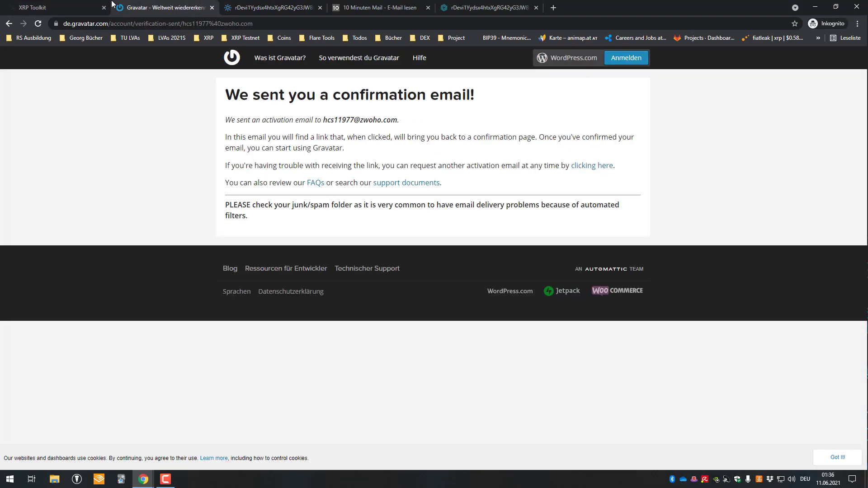
pyautogui.click(64, 4)
pyautogui.click(173, 4)
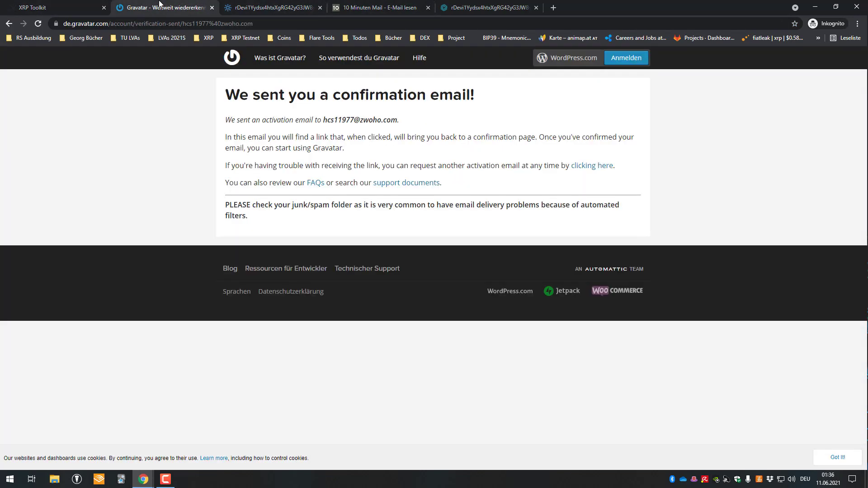
pyautogui.click(88, 5)
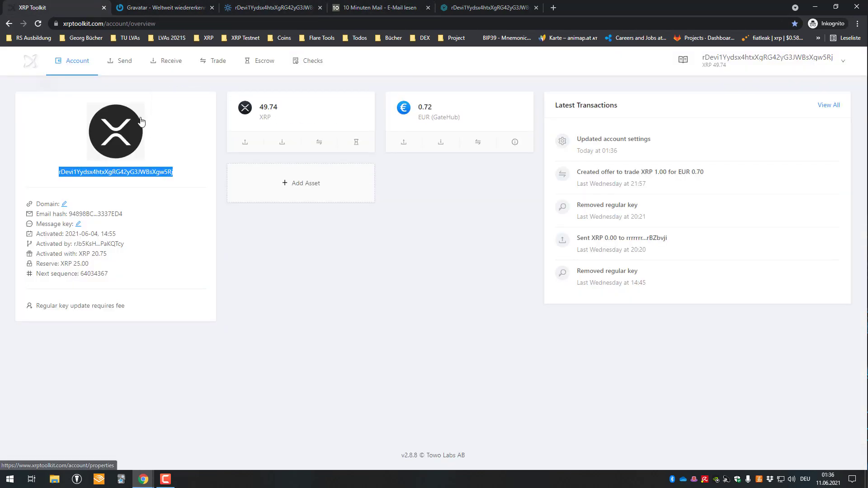
# Check the xrpscan summary, reorder the Bithomp tab, and open XRP Toolkit's Account > Properties
pyautogui.click(271, 8)
pyautogui.moveTo(486, 4); pyautogui.dragTo(379, 3)
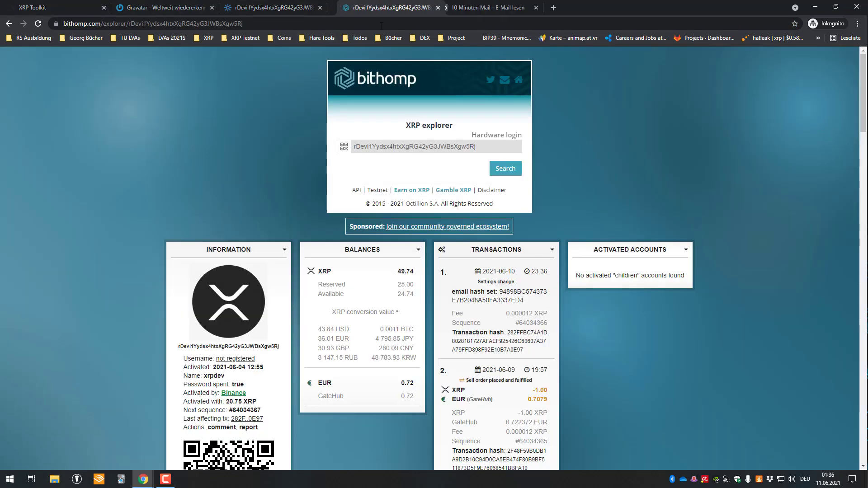
pyautogui.click(73, 3)
pyautogui.moveTo(133, 125); pyautogui.dragTo(163, 113)
pyautogui.moveTo(127, 108); pyautogui.dragTo(151, 100)
pyautogui.click(221, 117)
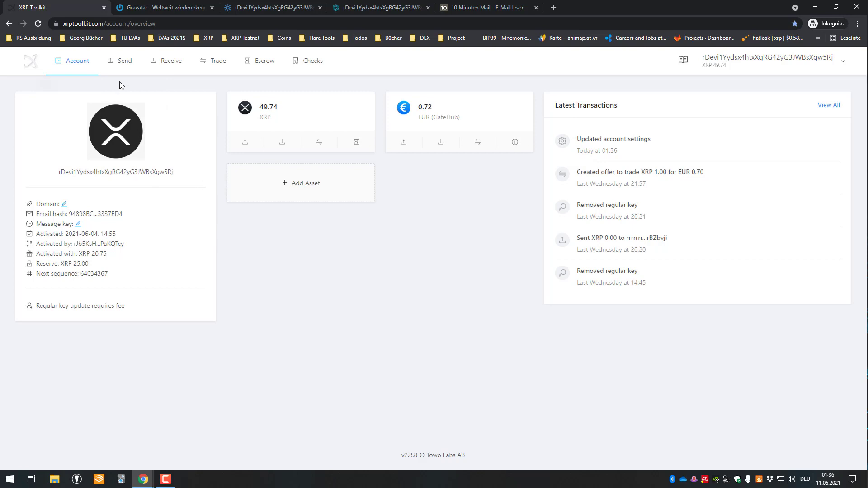
pyautogui.moveTo(78, 63)
pyautogui.click(84, 175)
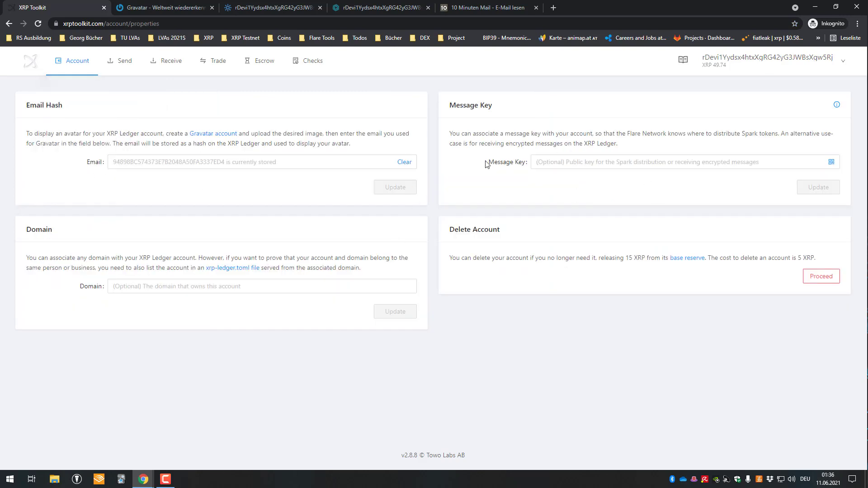
pyautogui.moveTo(73, 60)
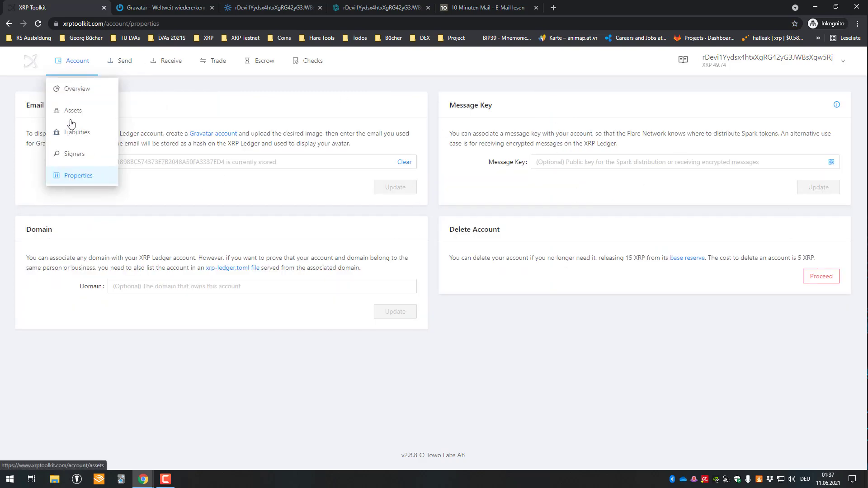